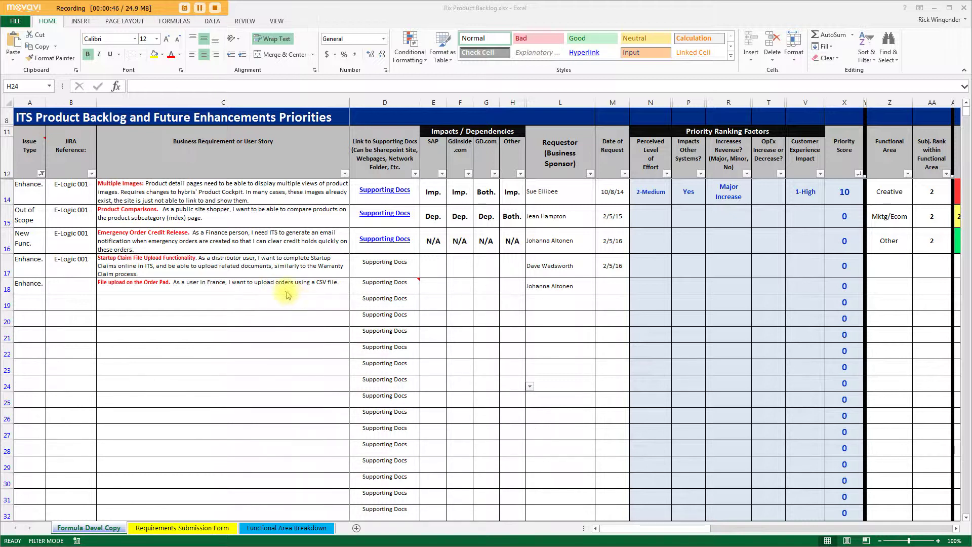
Step: Review the Issue Type column and the issue type options available for the Multiple Images request in row 14
click(29, 147)
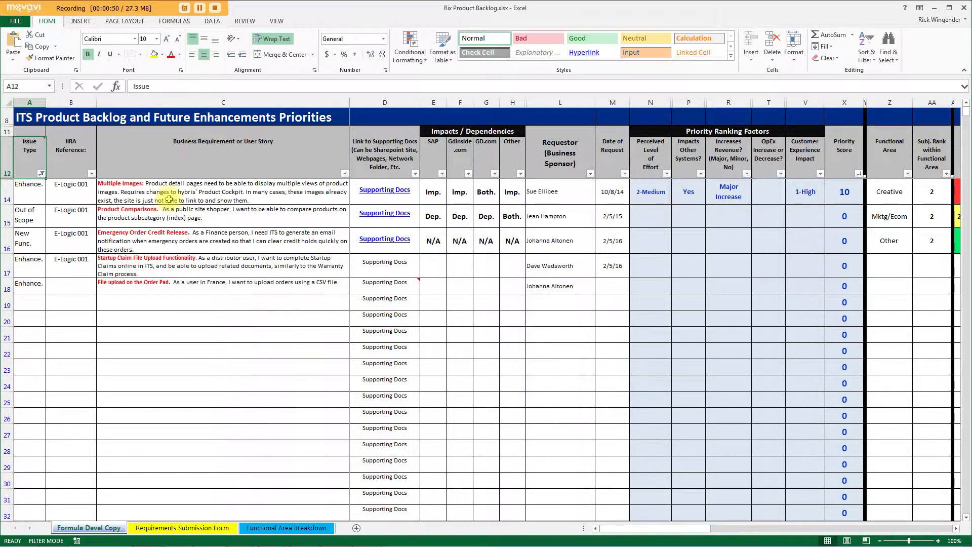
click(38, 196)
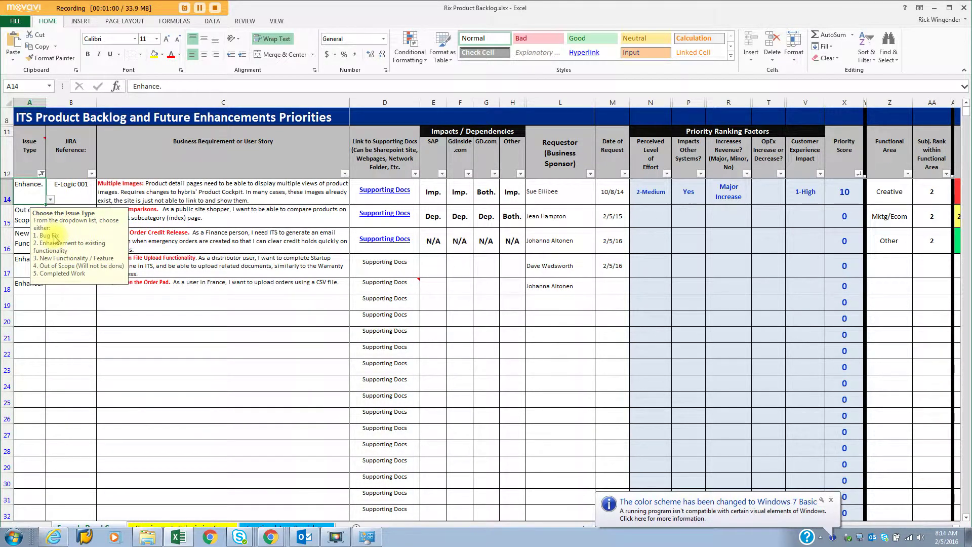
click(65, 301)
click(36, 196)
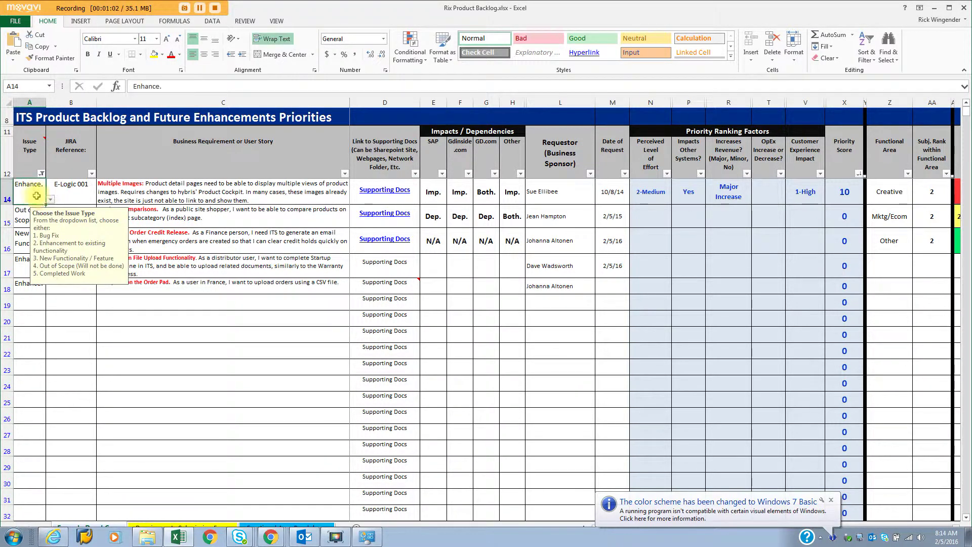
click(50, 199)
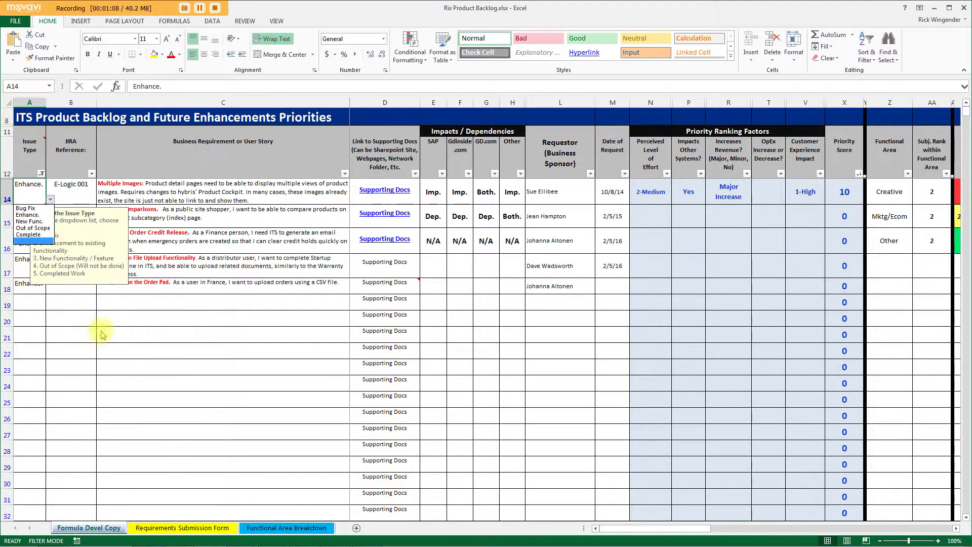
key(Escape)
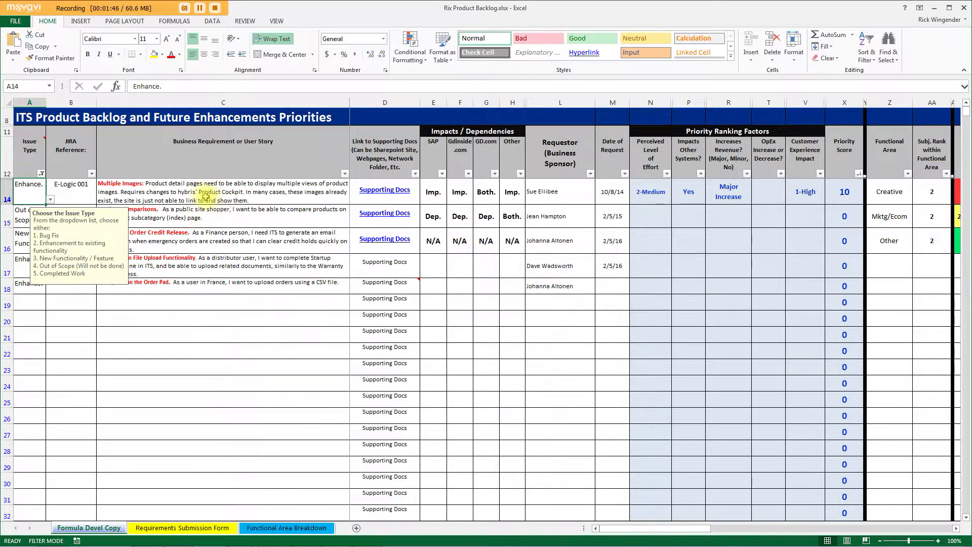
Step: Examine the Multiple Images user story in row 14 and the Link to Supporting Docs column heading
click(172, 190)
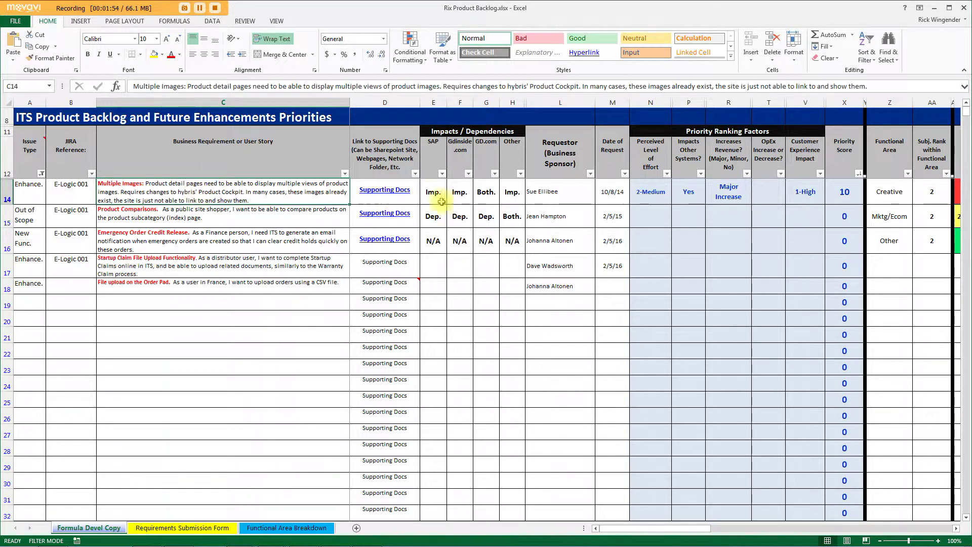
click(389, 158)
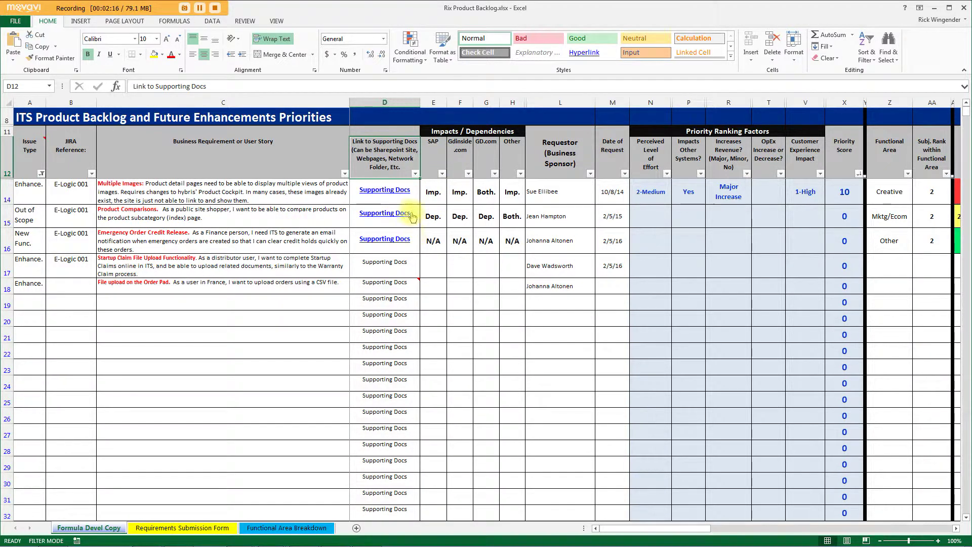
click(338, 191)
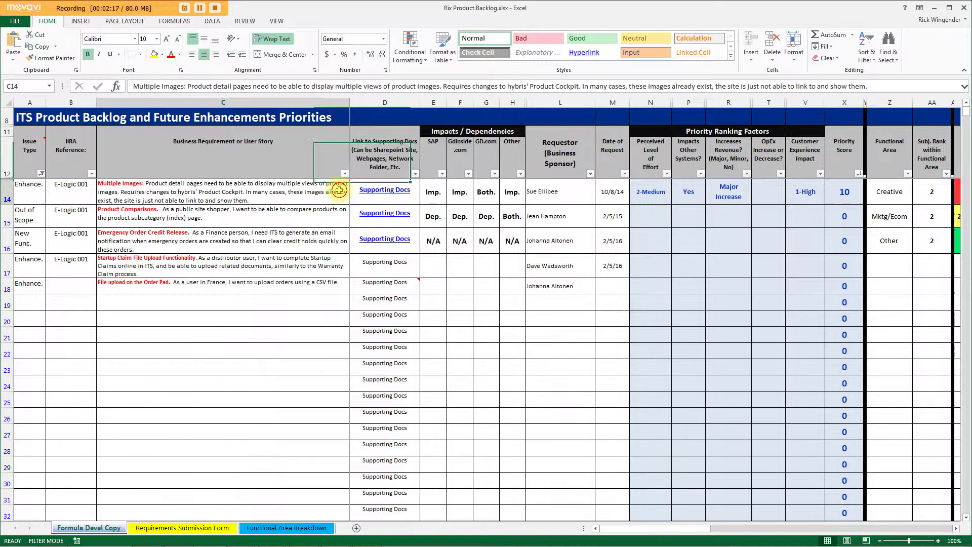
Step: Examine the Impacts / Dependencies entries for the SAP, Gdinside.com and Other systems in rows 14 and 15
click(433, 192)
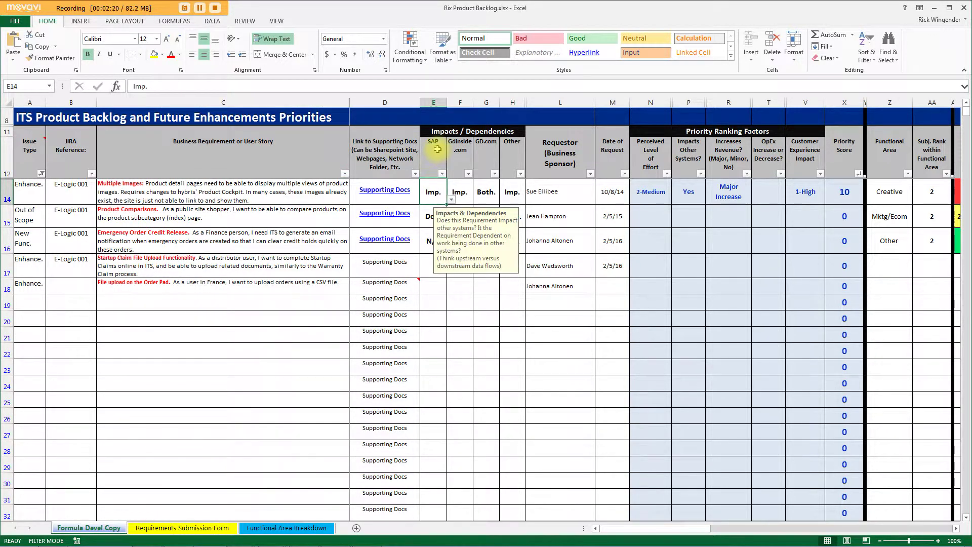
click(465, 196)
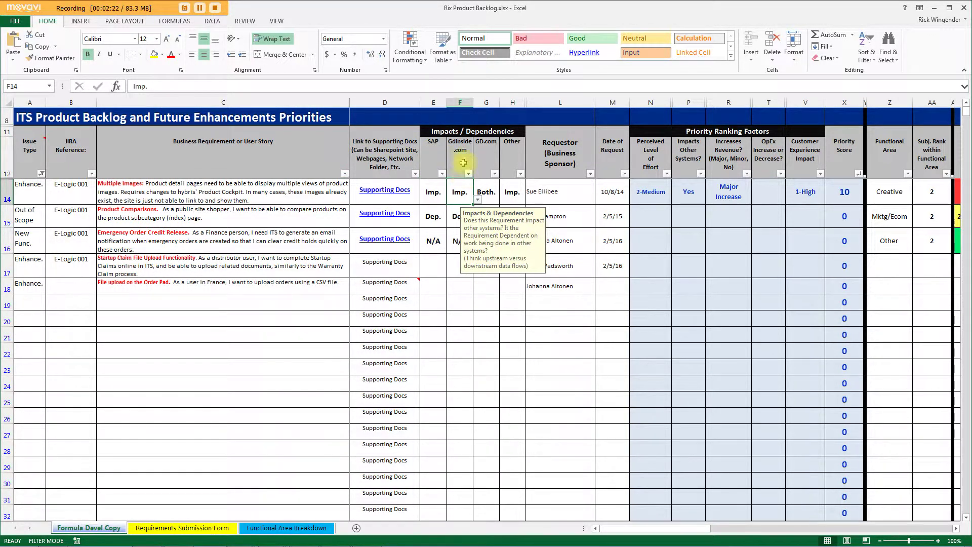
click(433, 216)
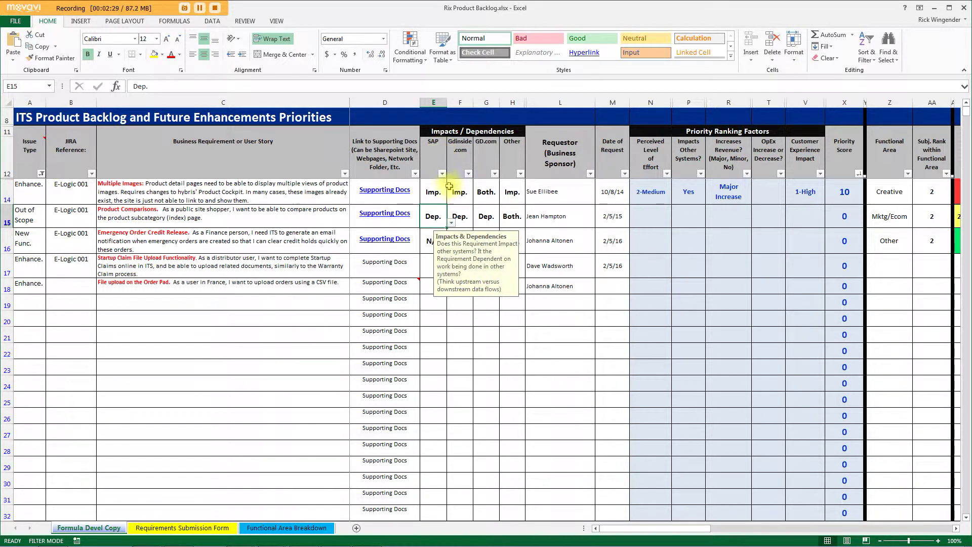
click(512, 217)
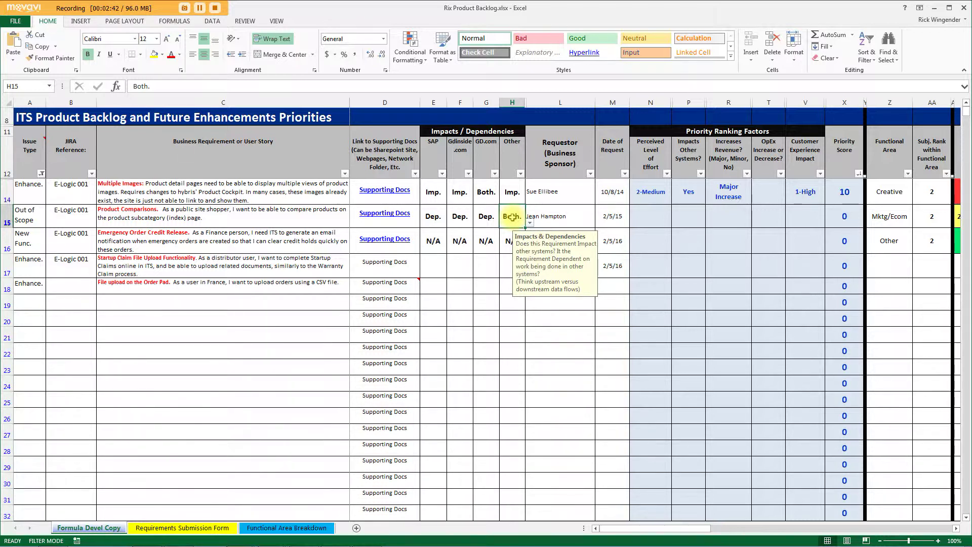
Step: Check the Requestor (Business Sponsor) and Date of Request columns and their entries for row 14
click(560, 164)
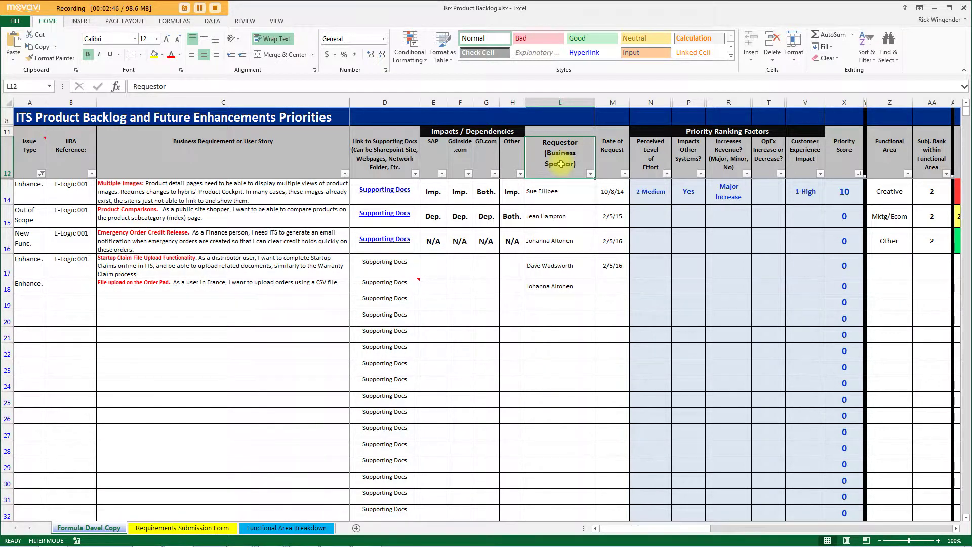
click(569, 195)
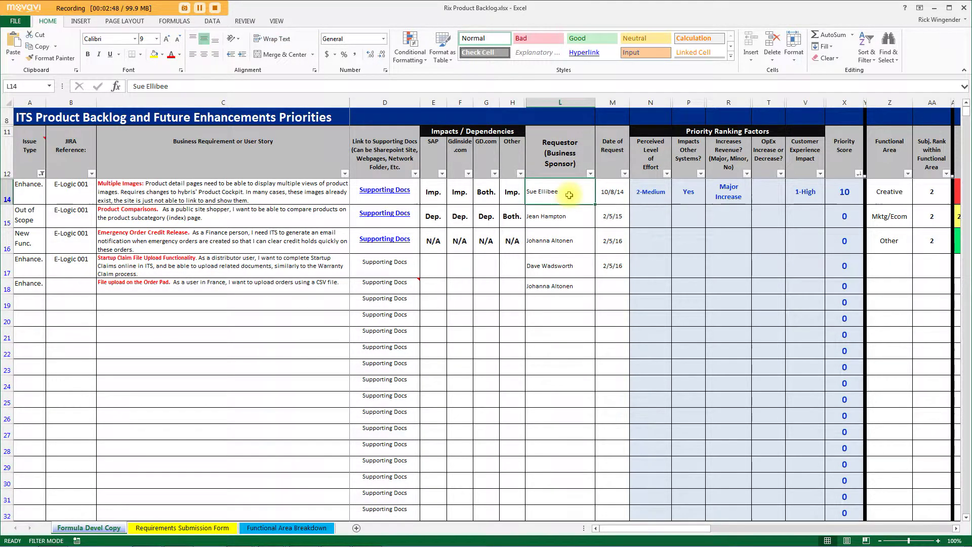
click(617, 149)
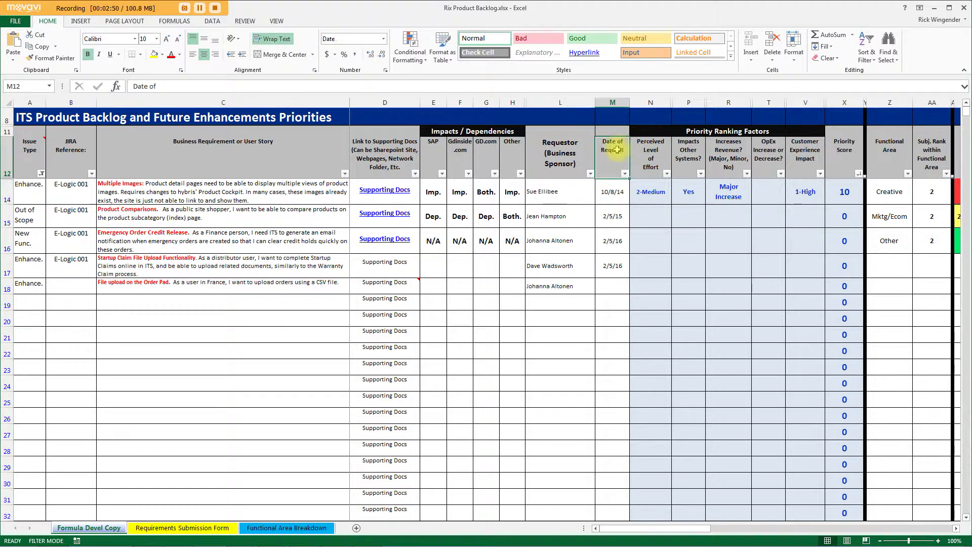
click(617, 194)
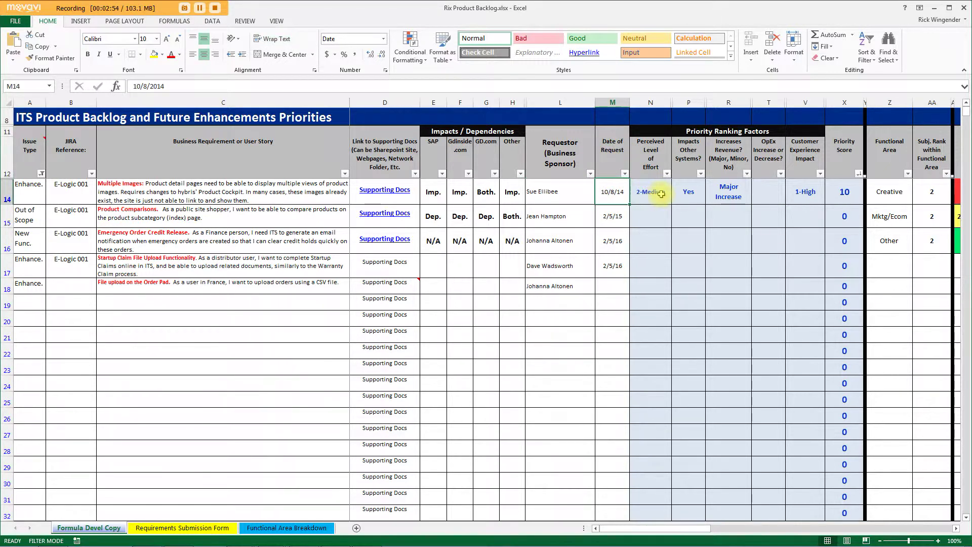
Step: Examine the Priority Ranking Factors columns and the Priority Score formulas in rows 14 and 15
drag(654, 103, 848, 107)
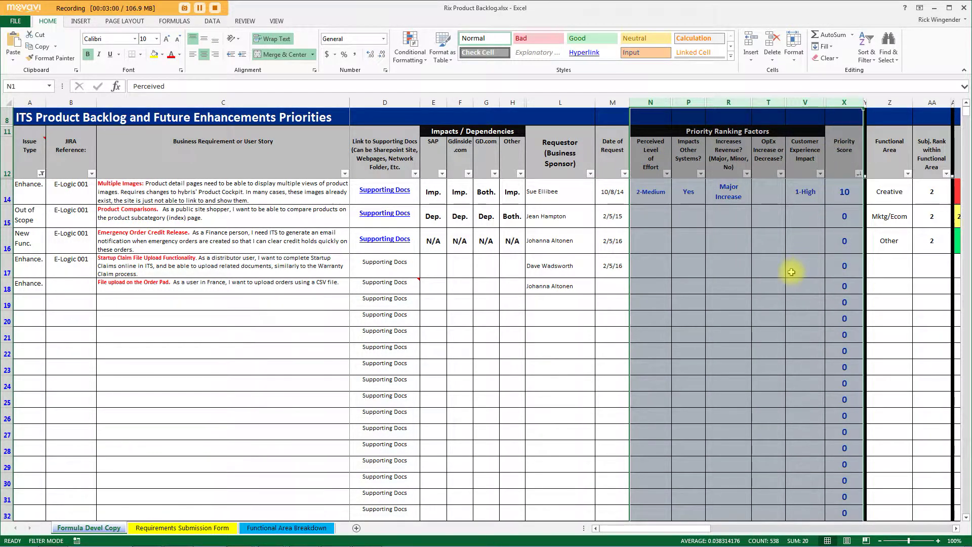
click(725, 280)
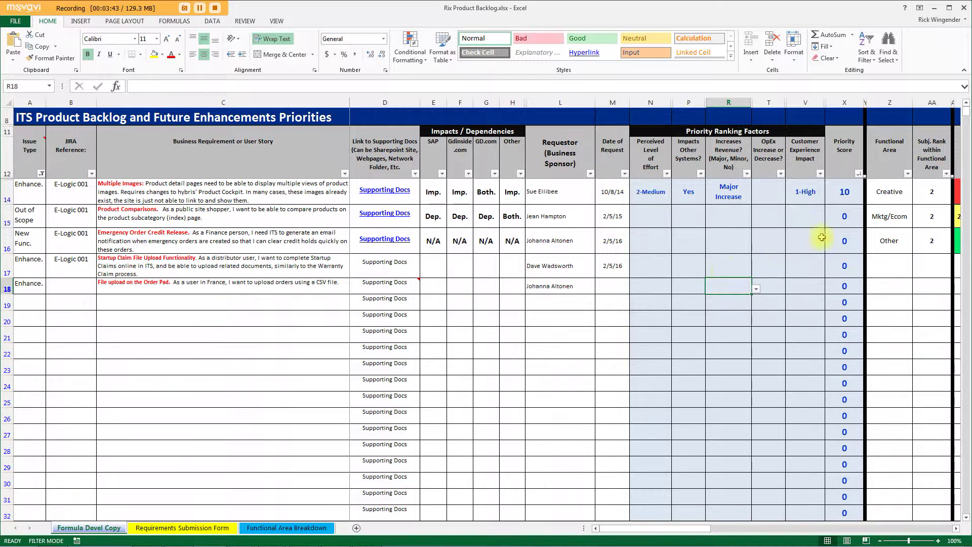
click(847, 192)
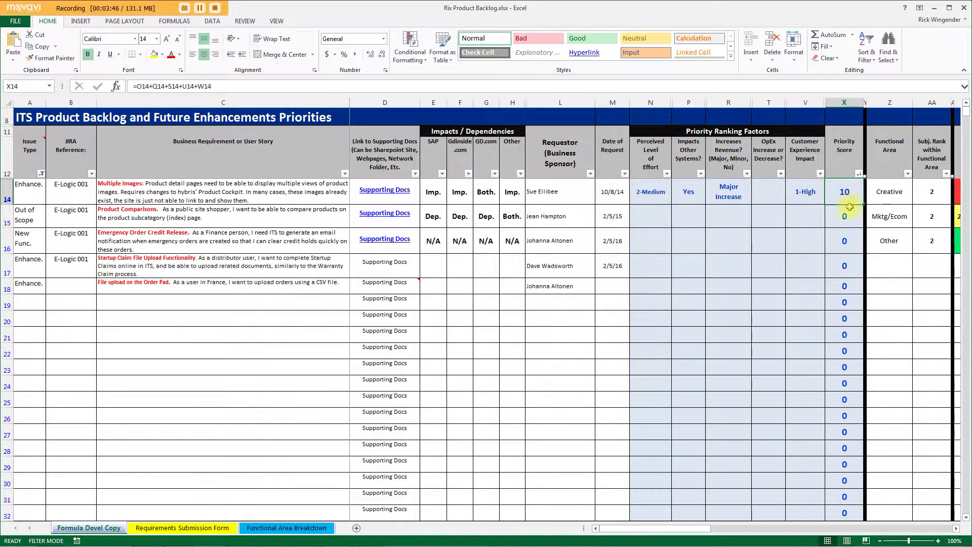
click(846, 217)
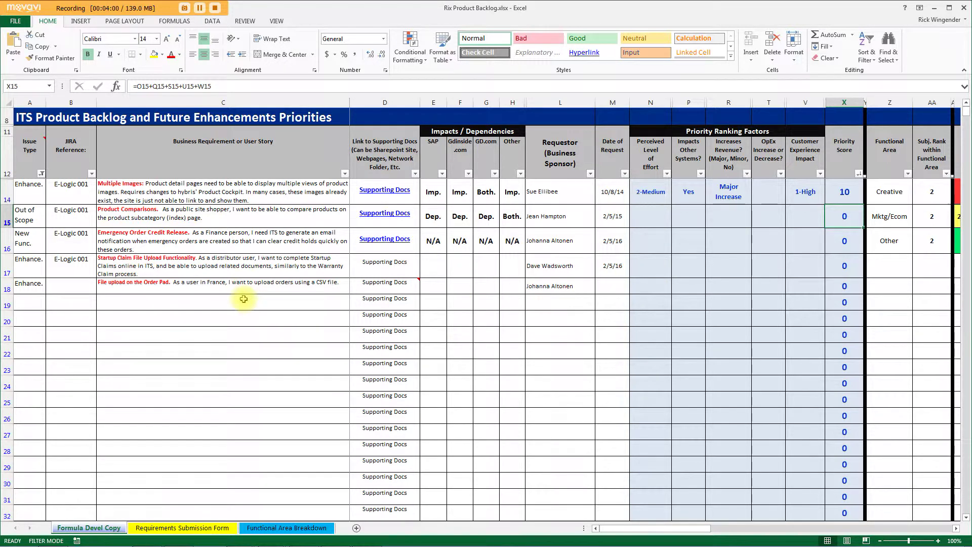
Step: For the Startup Claim File Upload request in row 17, set Perceived Level of Effort to 2-Medium and Impacts Other Systems to Yes
click(188, 269)
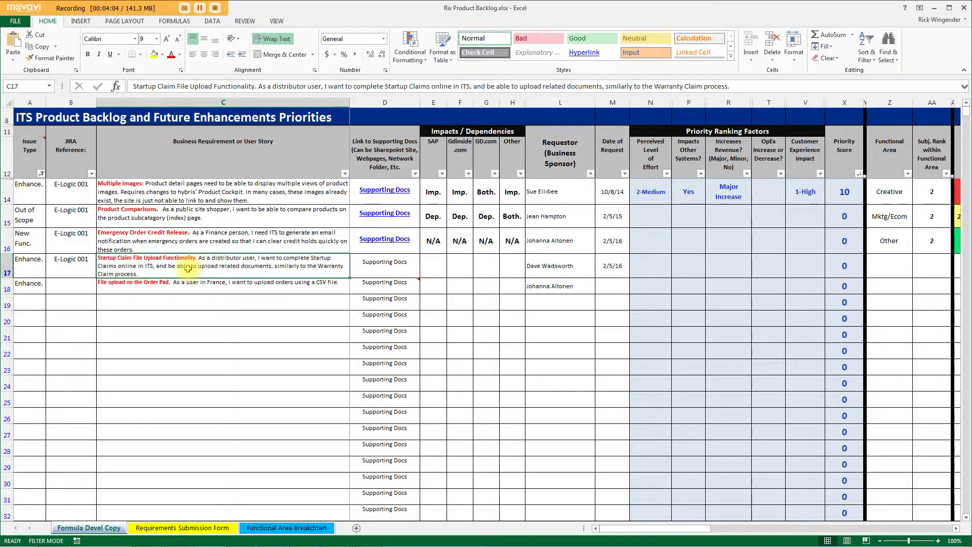
click(568, 269)
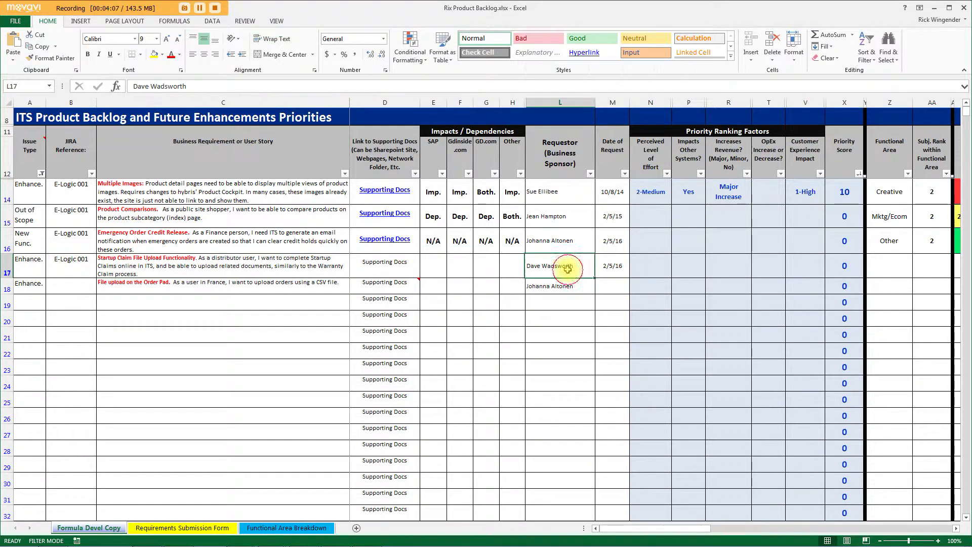
click(653, 267)
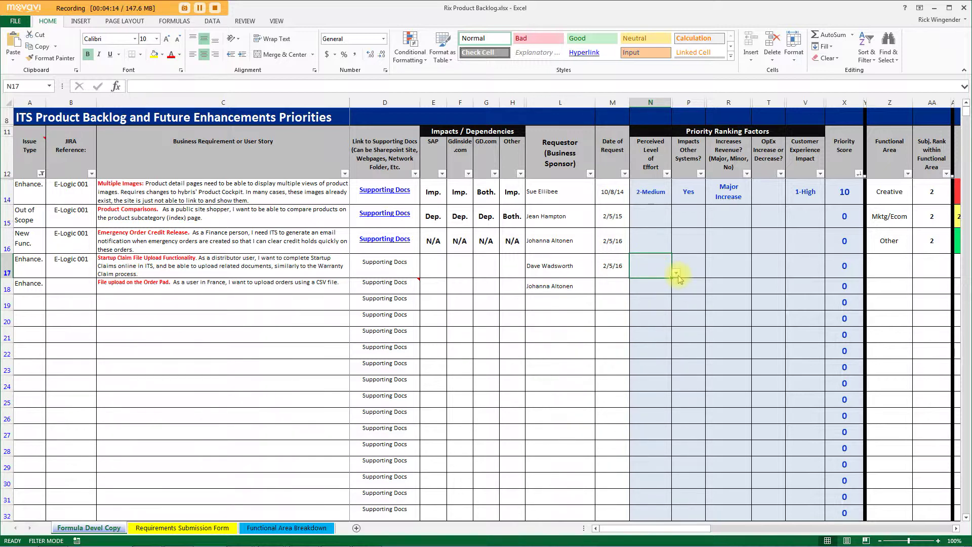
click(676, 274)
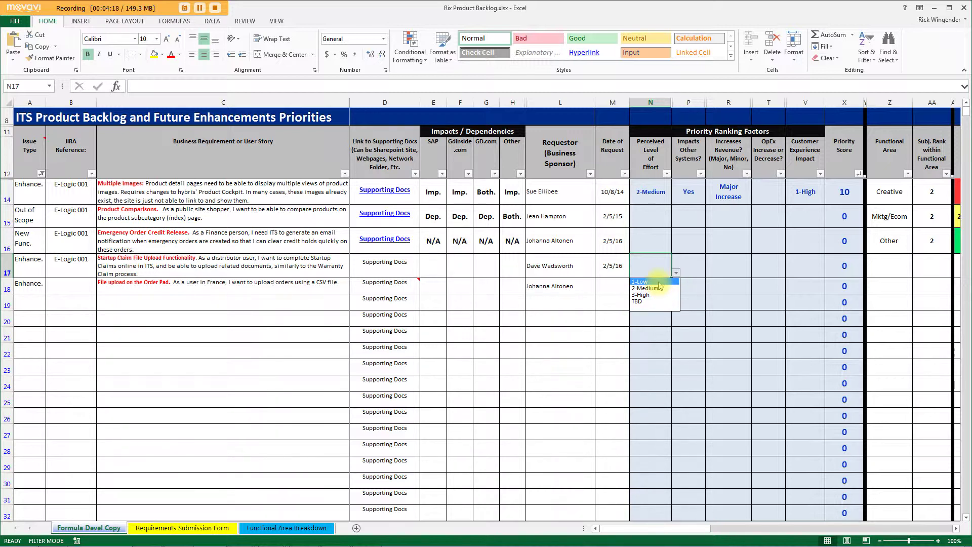
click(661, 288)
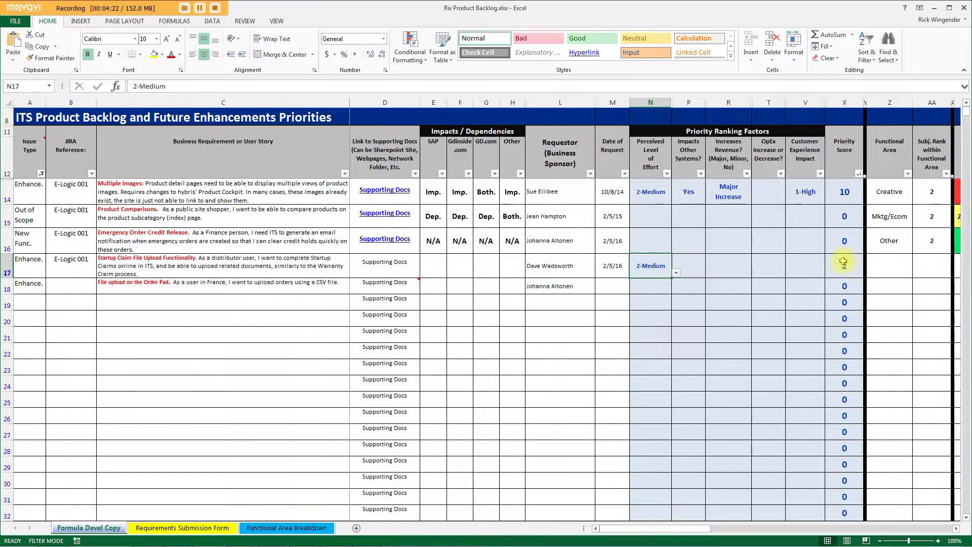
click(694, 268)
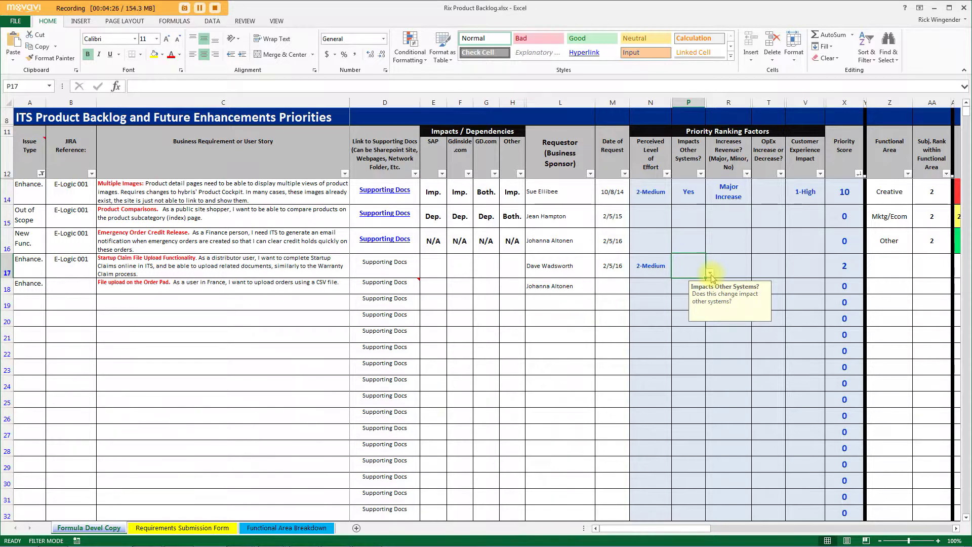
click(710, 273)
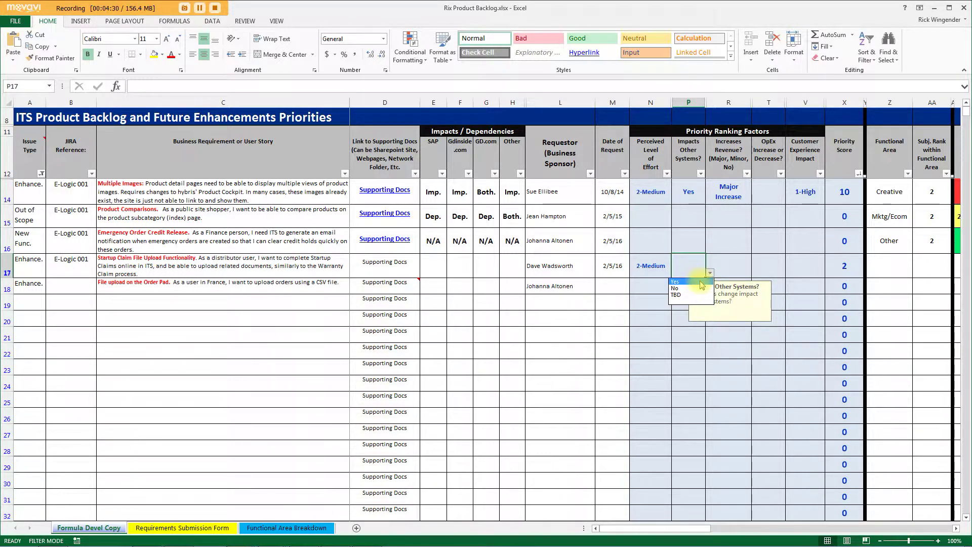
click(681, 281)
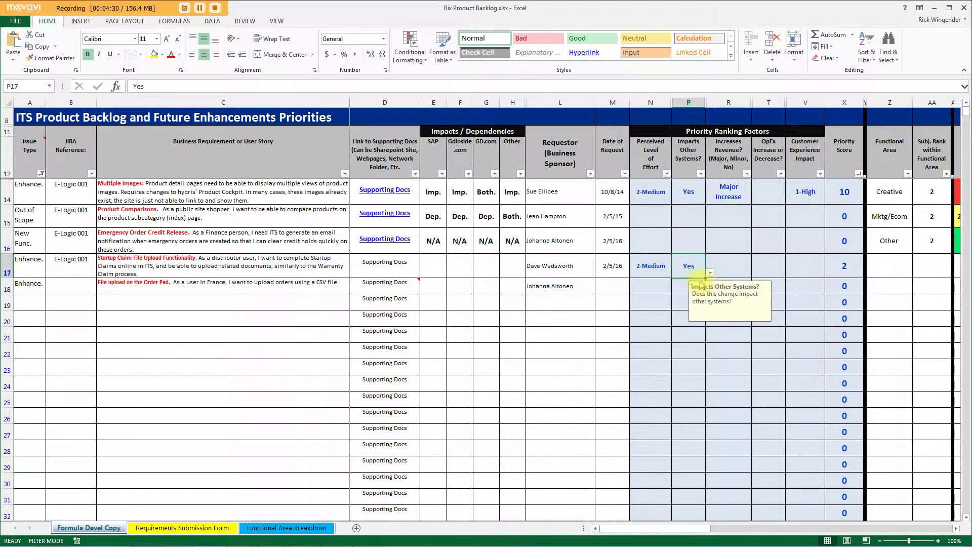
Step: Set the row 17 request's Increases Revenue factor to No Increase and its OpEx factor to Decreases
click(729, 263)
click(756, 273)
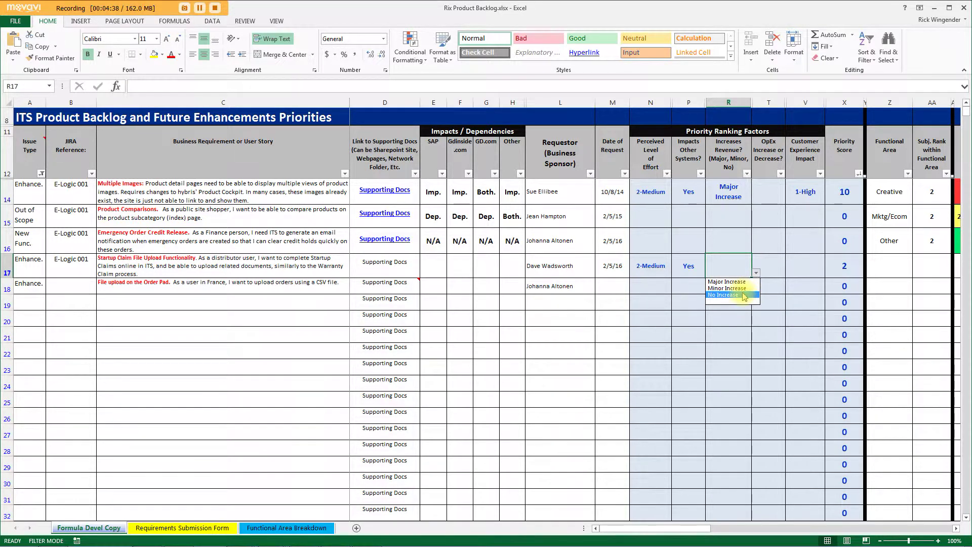
click(743, 295)
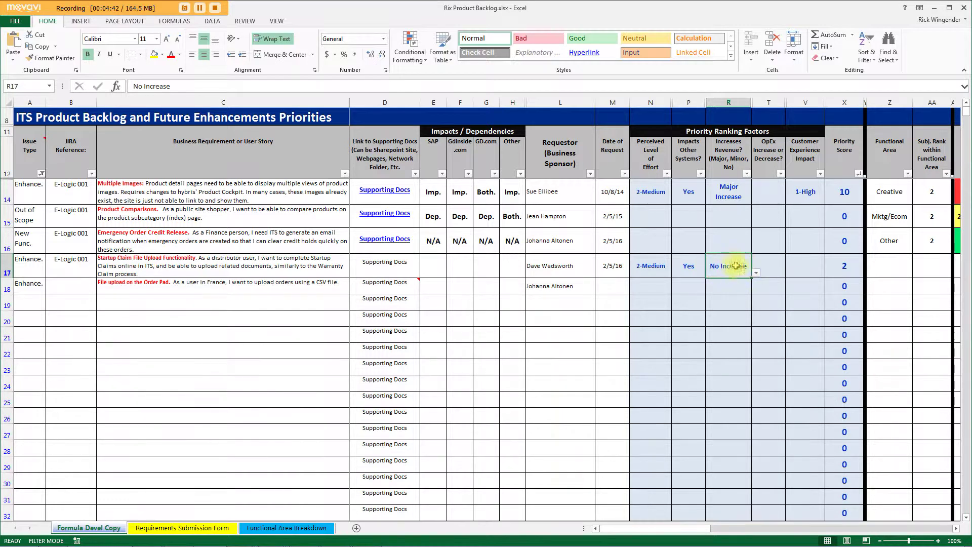
click(770, 266)
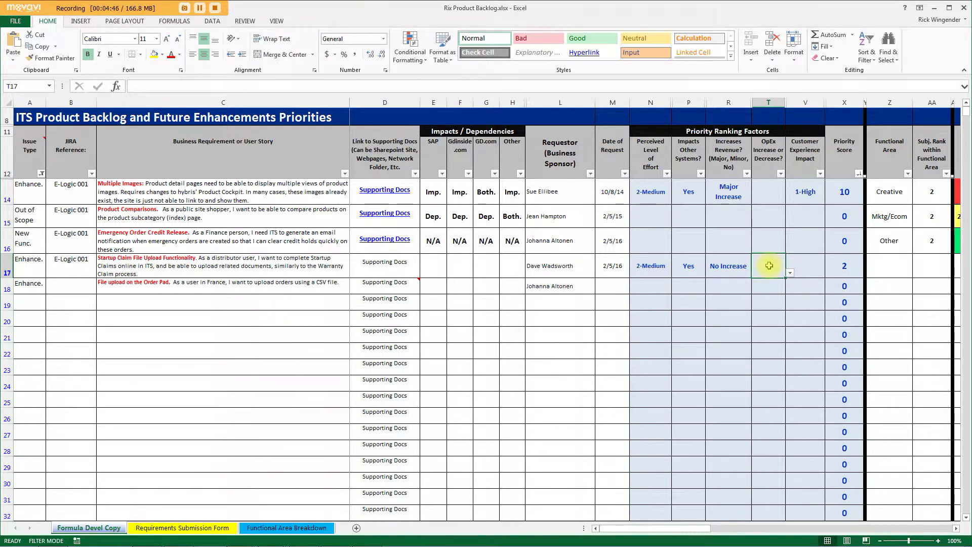
click(789, 273)
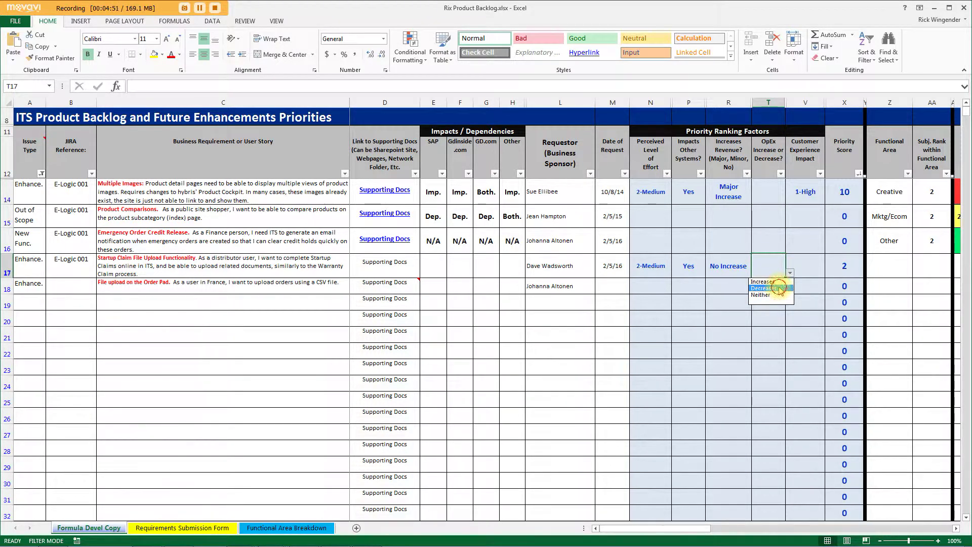
click(780, 289)
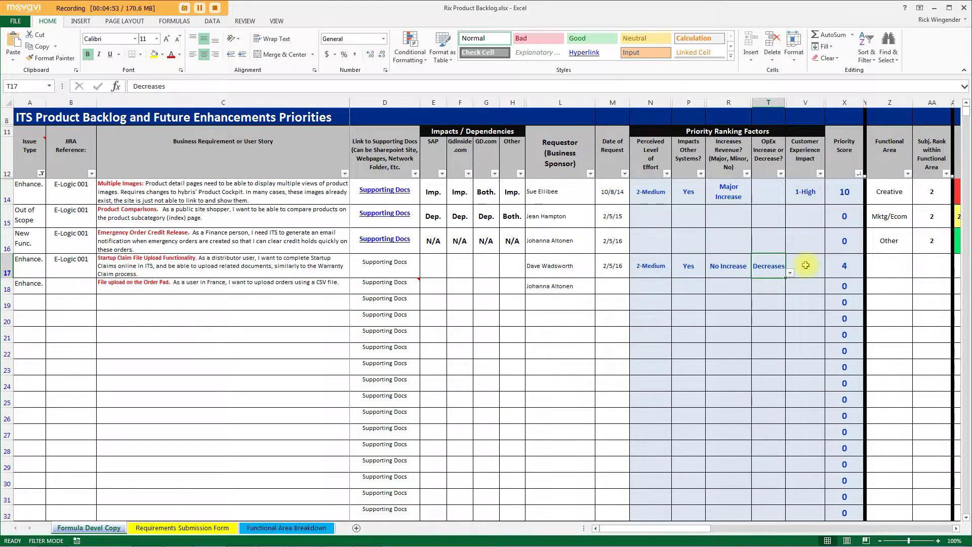
Step: Set the Customer Experience Impact of the Startup Claim File Upload request in row 17 to 2-Medium
click(806, 266)
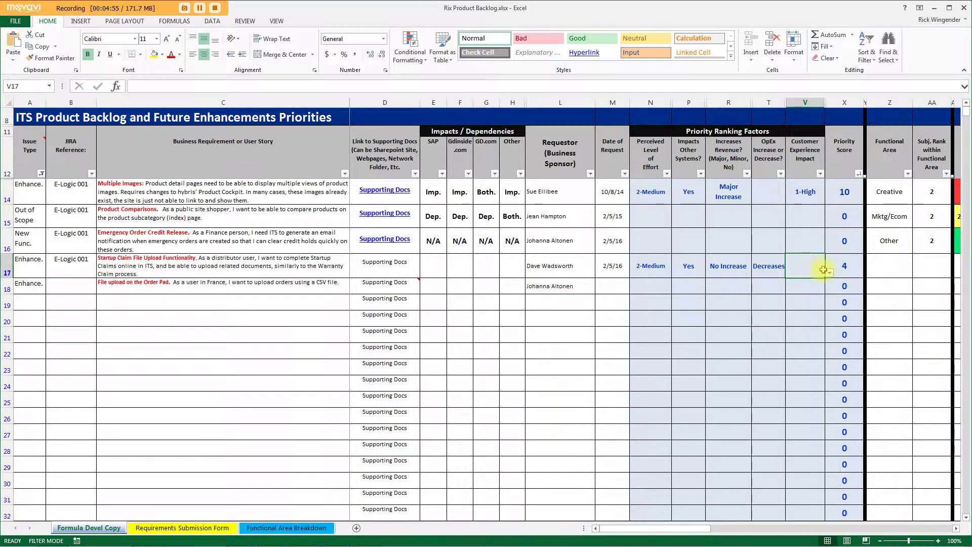
click(830, 272)
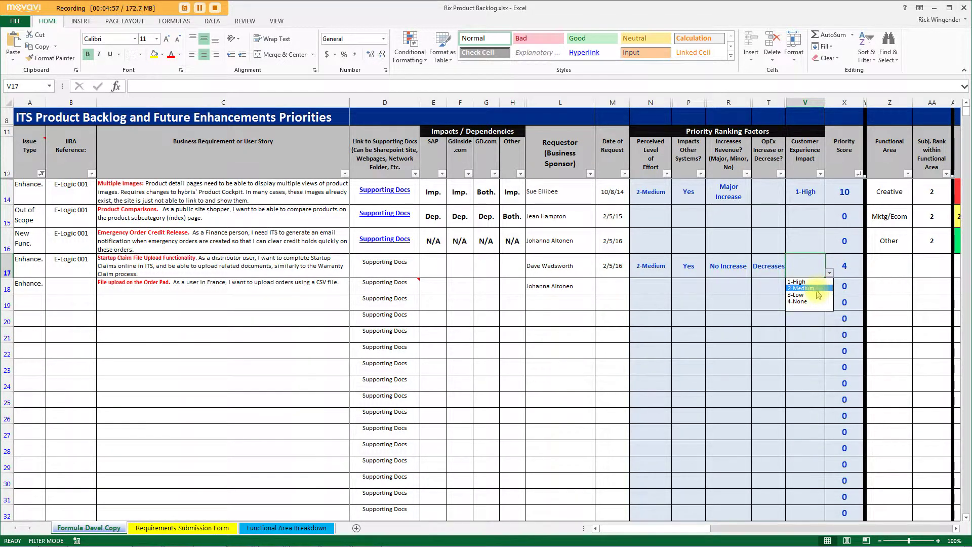
click(816, 288)
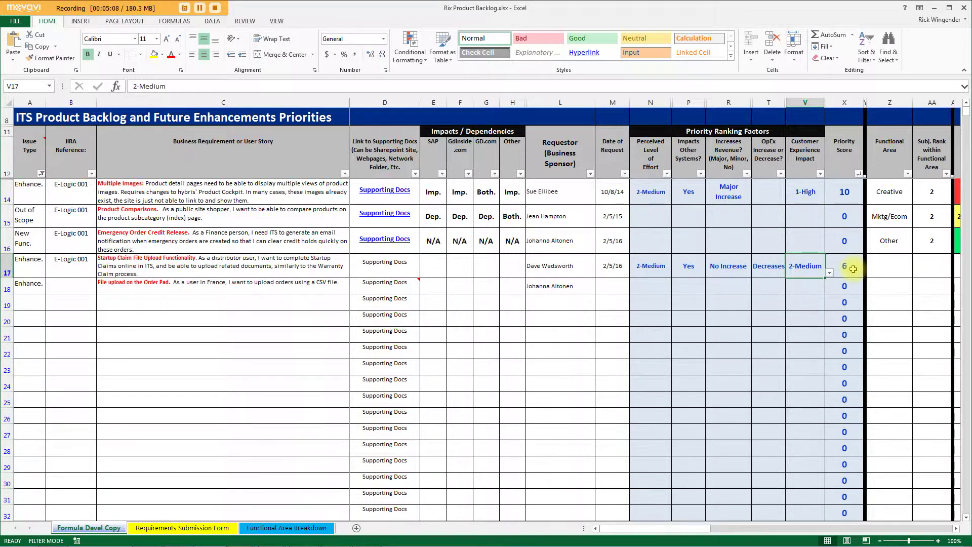
Step: Compare the Priority Score entries with the Functional Area, Subj. Rank, Overall Business Priority and Overall Rank columns for the listed requests
click(956, 528)
drag(956, 528, 962, 531)
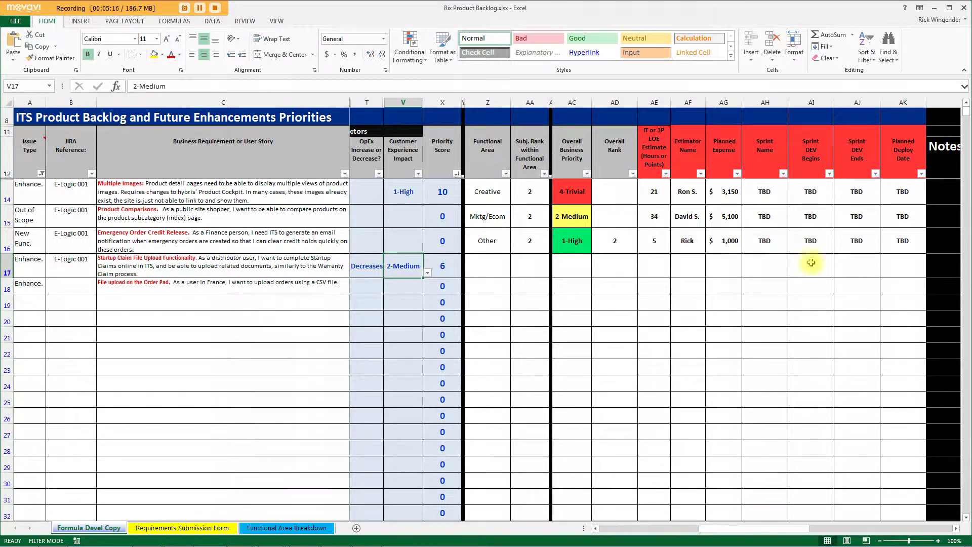
drag(487, 103, 624, 99)
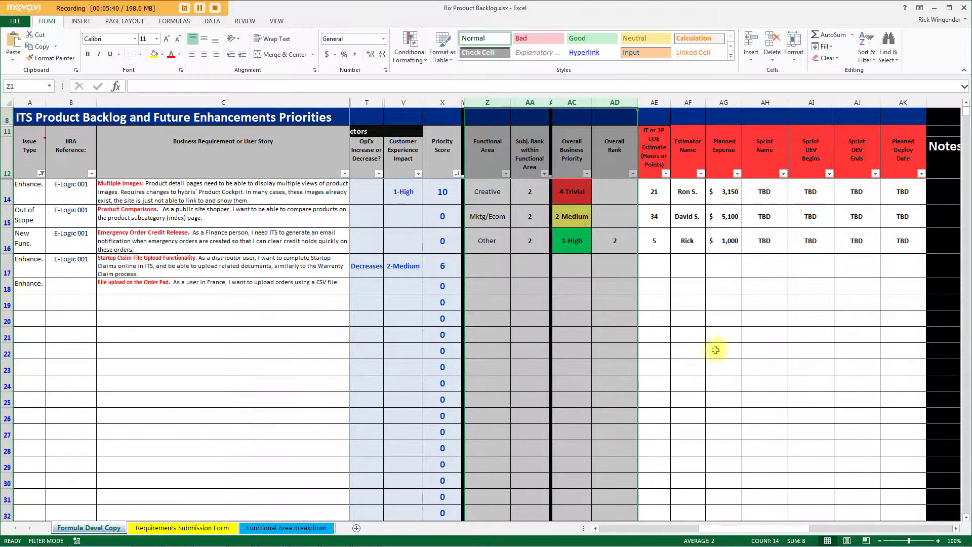
drag(445, 191, 453, 278)
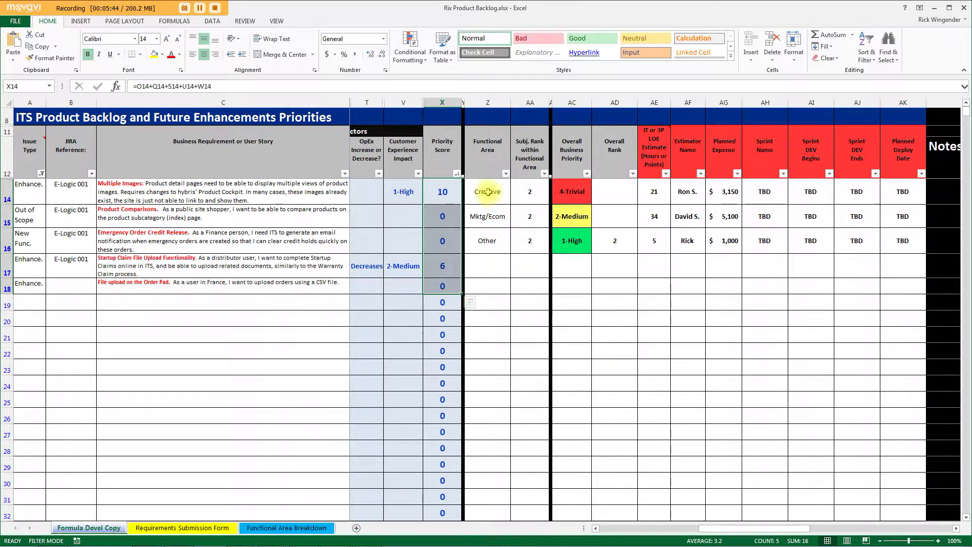
drag(488, 192, 624, 270)
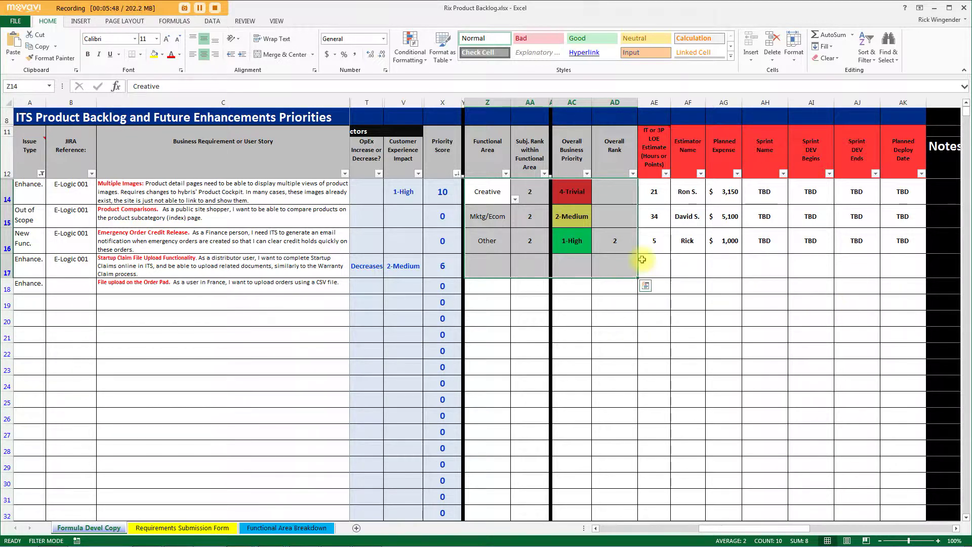
click(681, 302)
Step: Examine the IT or 3P LOE Estimate column and the sprint planning columns from Sprint DEV Begins to Planned Deploy Date
click(655, 102)
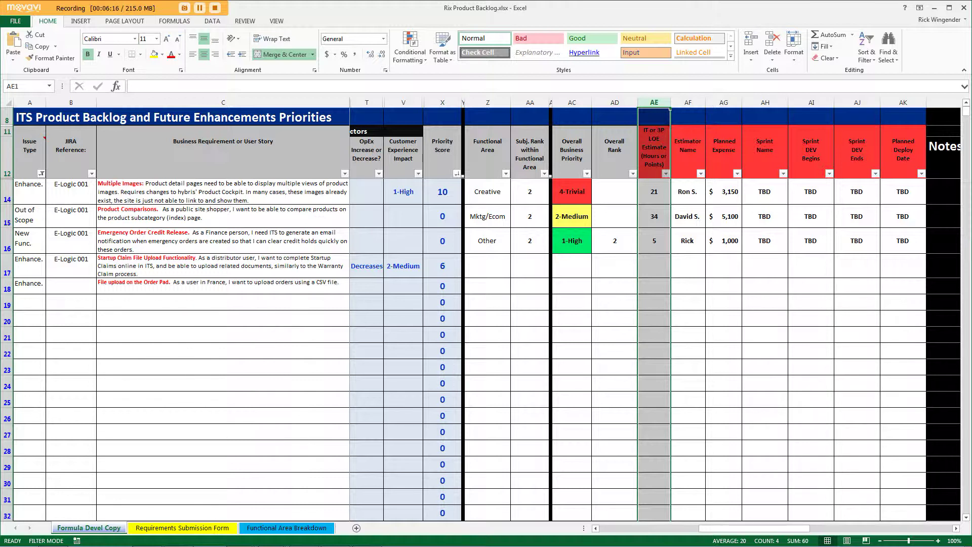
key(alt+Tab)
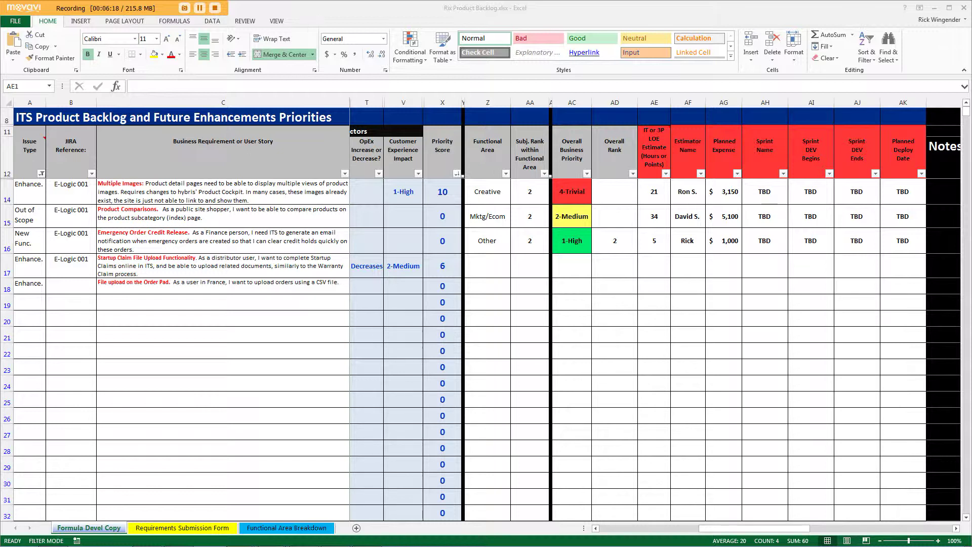
key(alt+Tab)
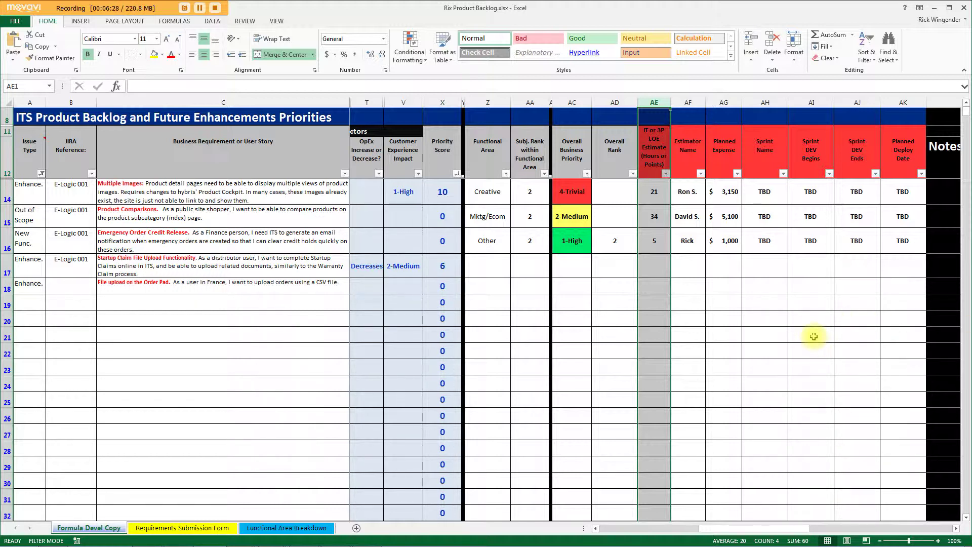
click(755, 304)
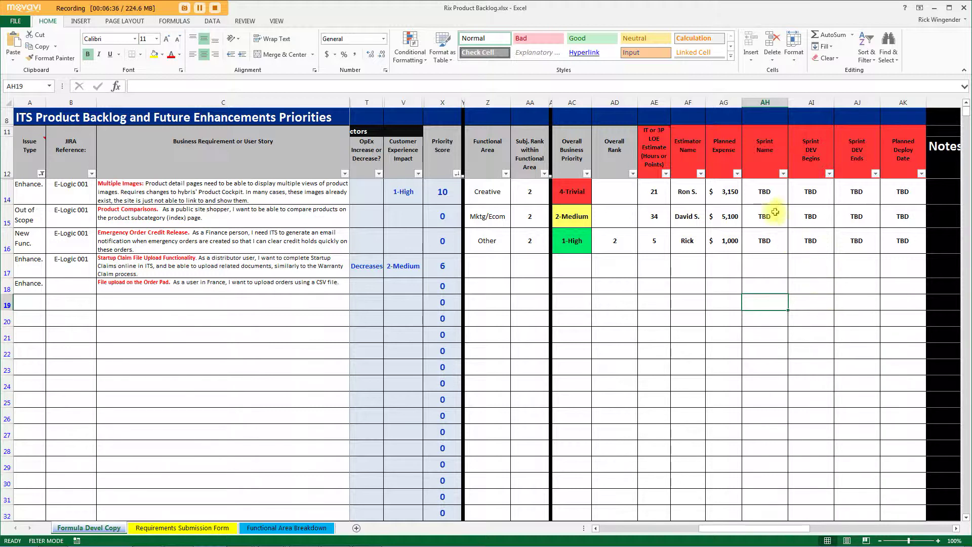
drag(817, 102, 906, 102)
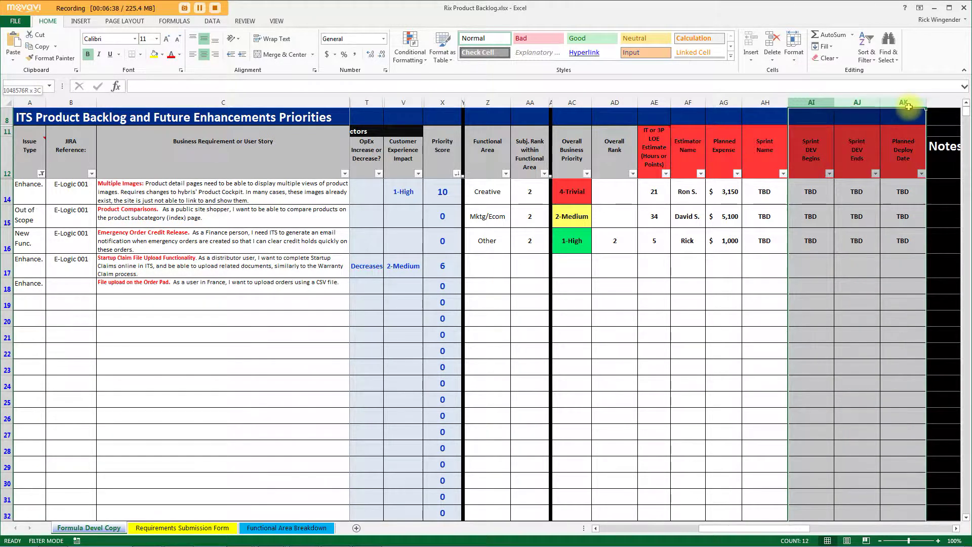
click(811, 152)
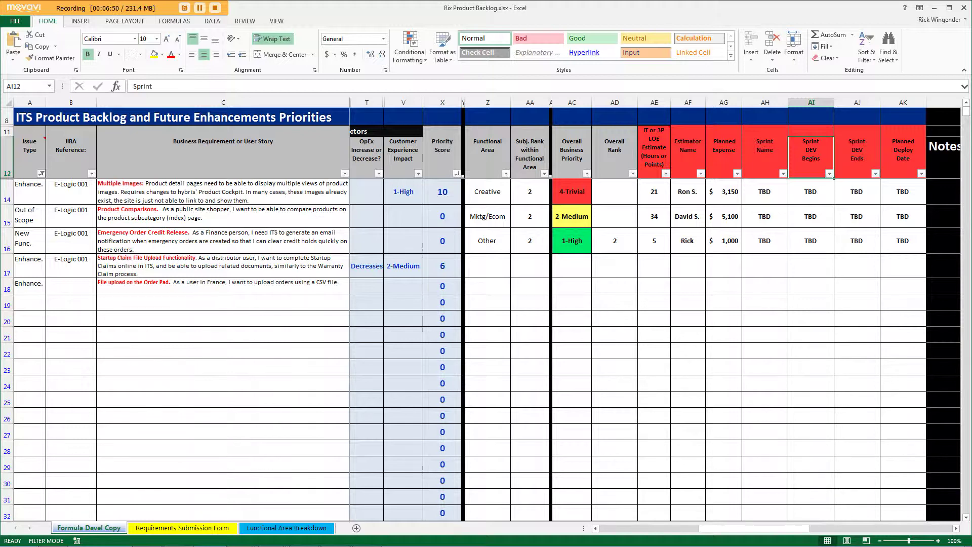
click(822, 354)
Step: Examine the Notes column at the end of the backlog, checking its cells for rows 14 and 17
click(956, 528)
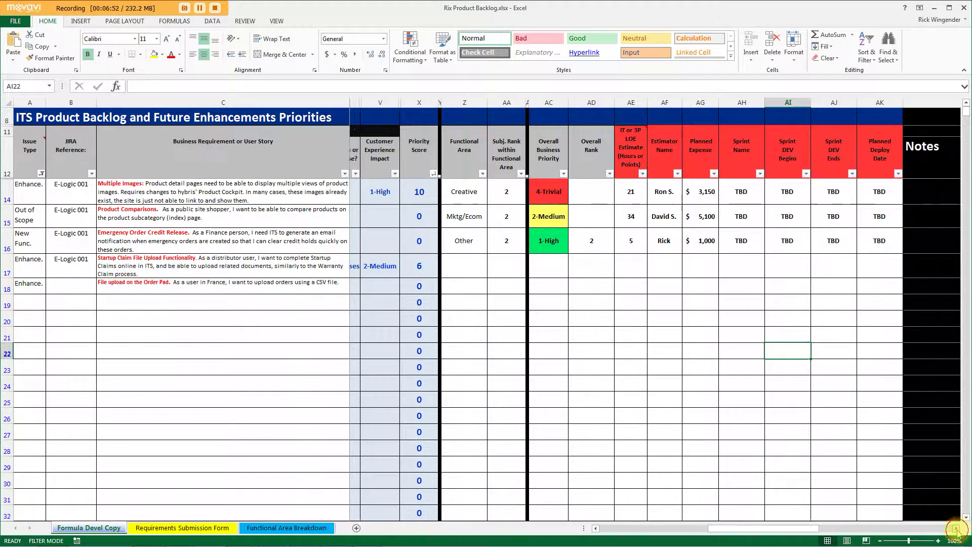
click(956, 529)
click(956, 529)
click(956, 528)
click(956, 529)
click(956, 528)
click(955, 529)
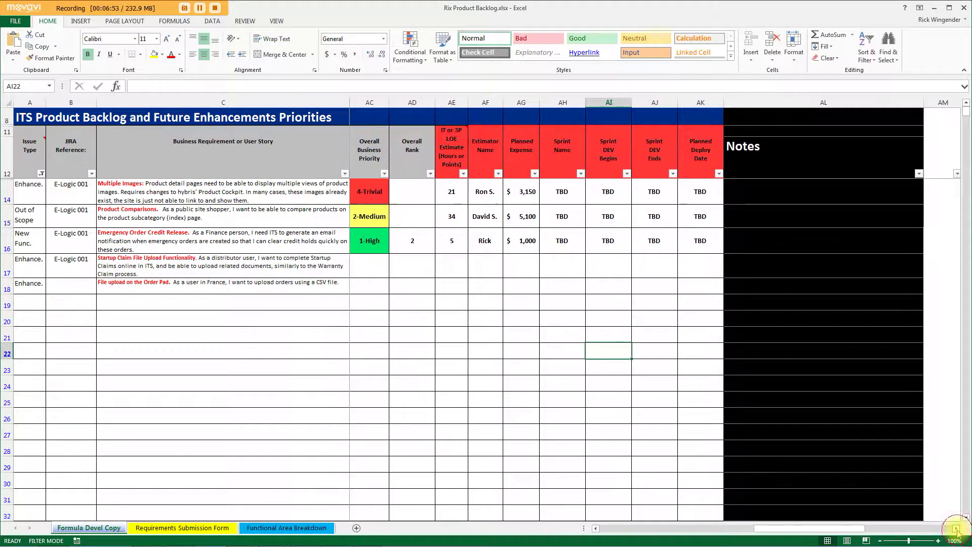
click(797, 188)
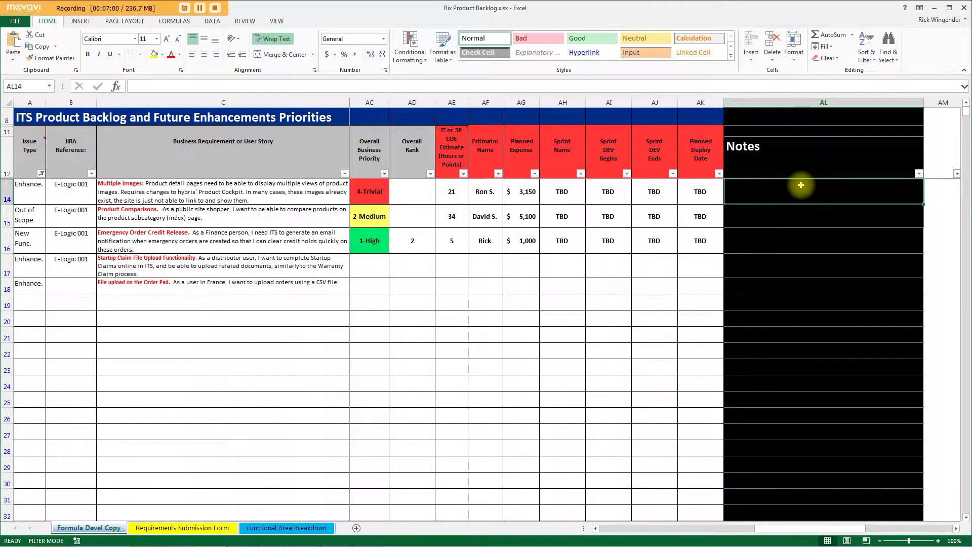
click(772, 267)
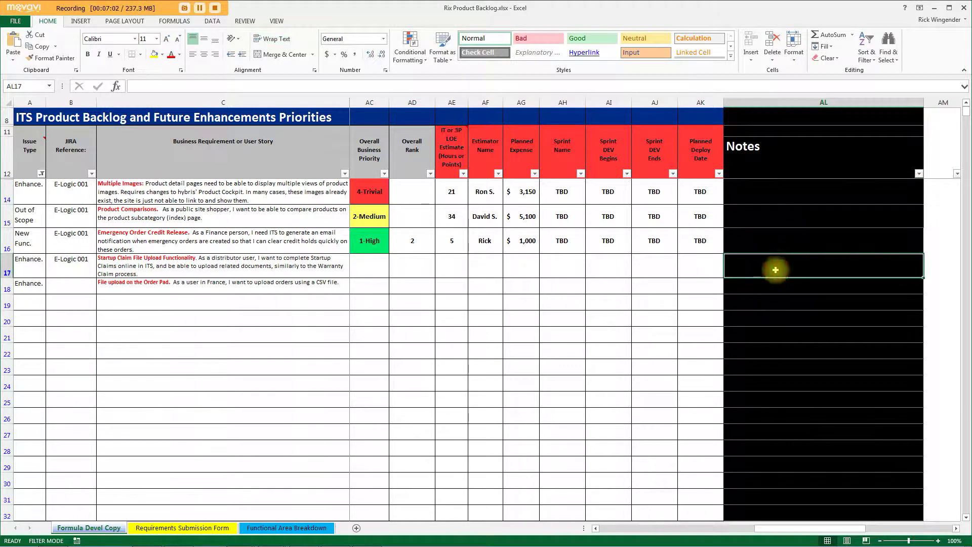